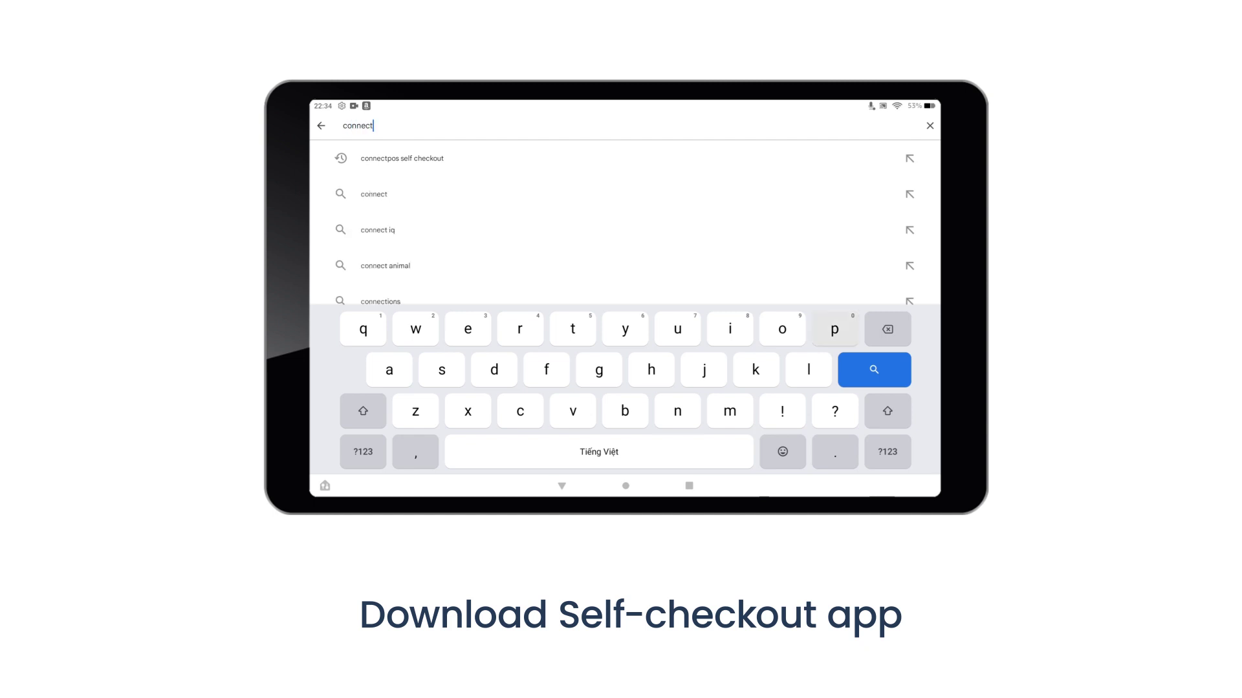
text(pos self checkout)
- Search Play Store for 'connectpos self checkout', then install and launch ConnectPOS Self Checkout
key(Return)
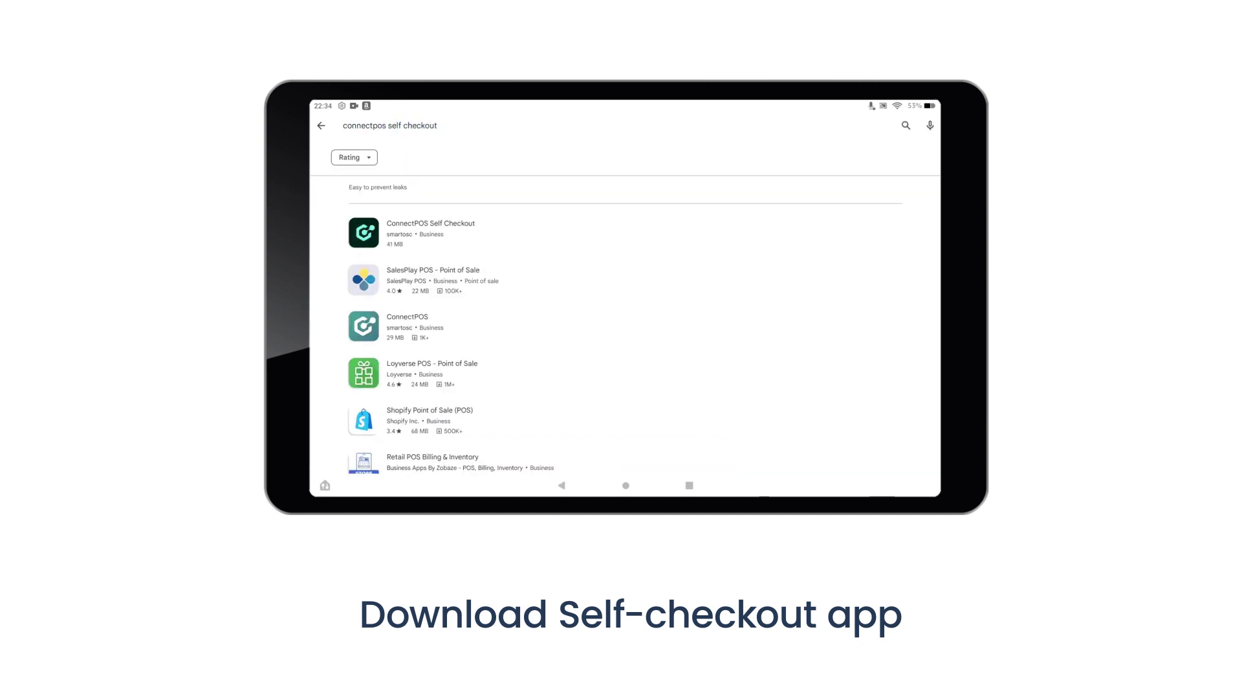
click(430, 229)
click(798, 170)
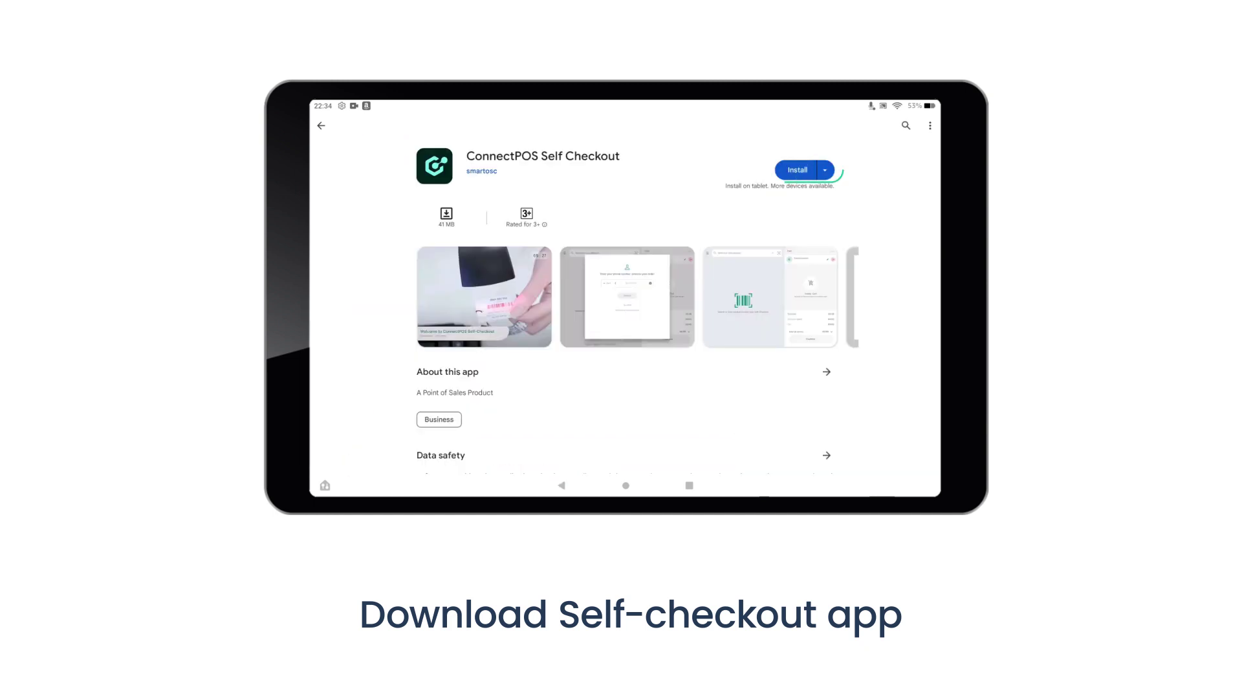
click(732, 204)
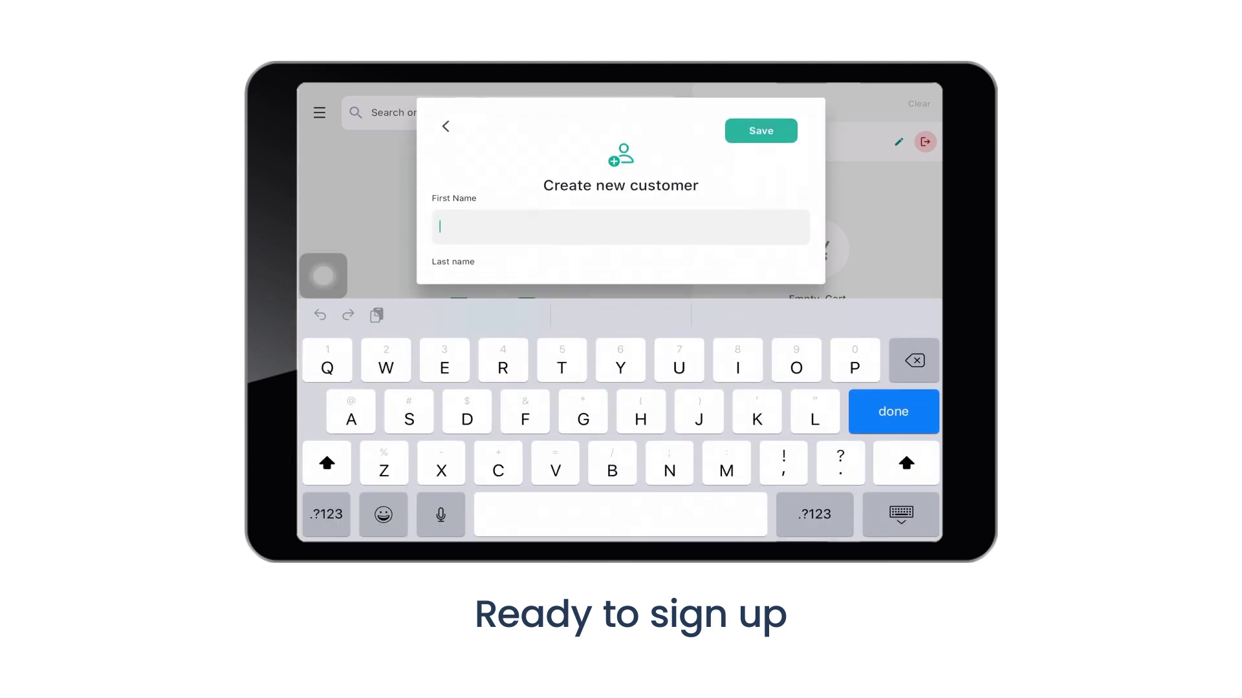
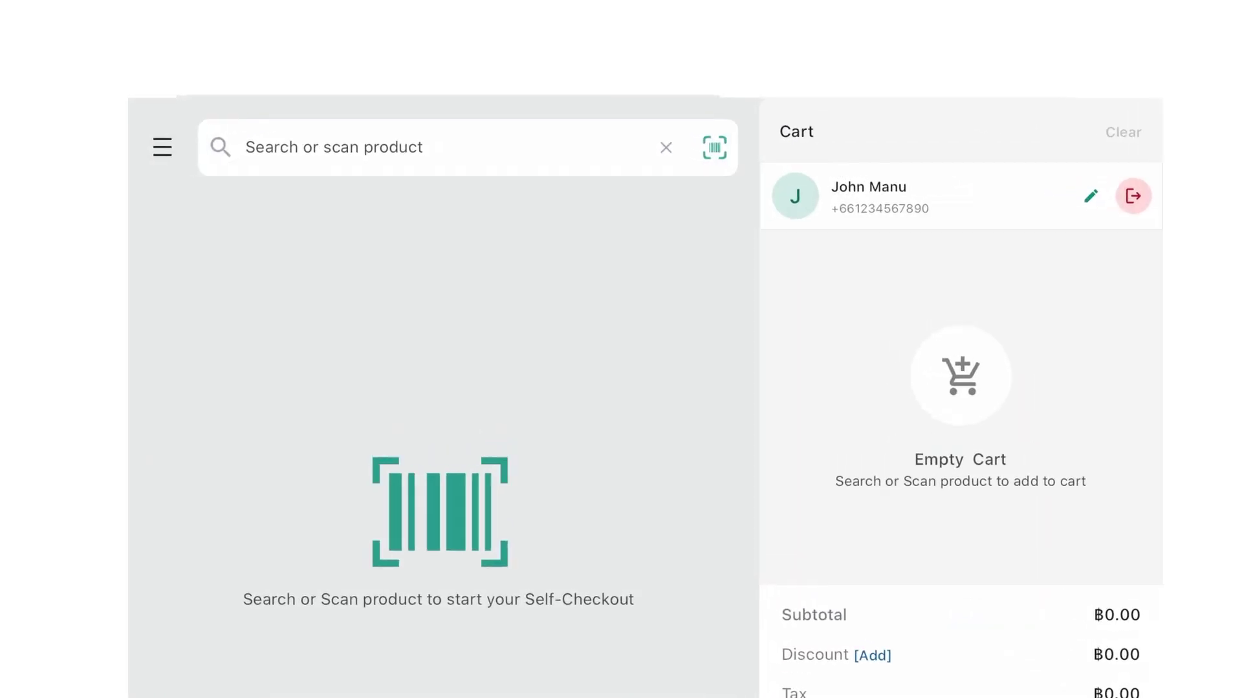
text(L)
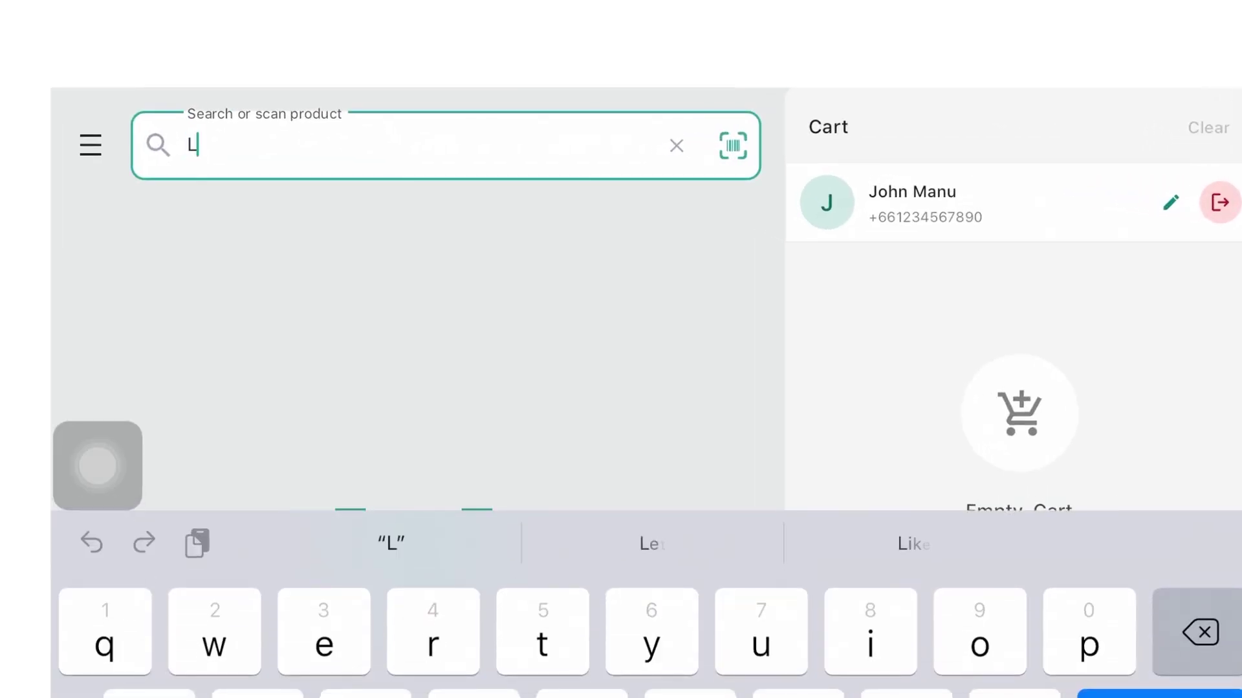
text(XN)
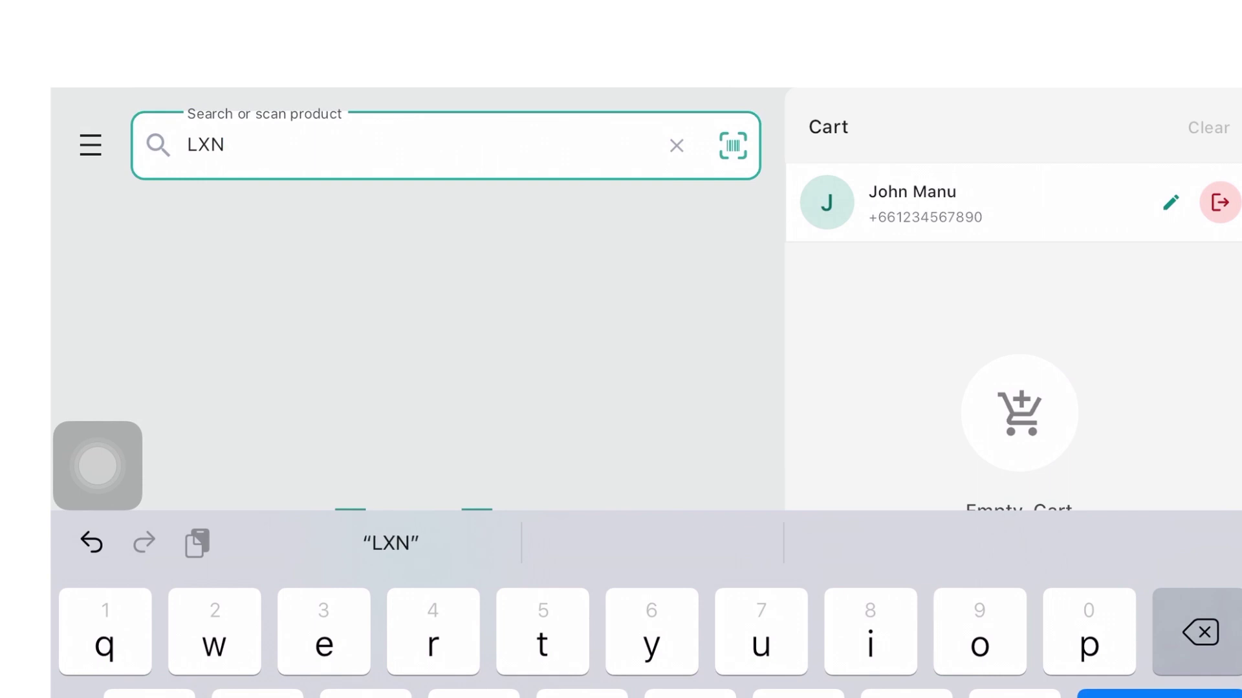
- Search the product catalogue for 'LXN' to find LXN-EVO Sienna Blaze - Yellow Gold
key(Return)
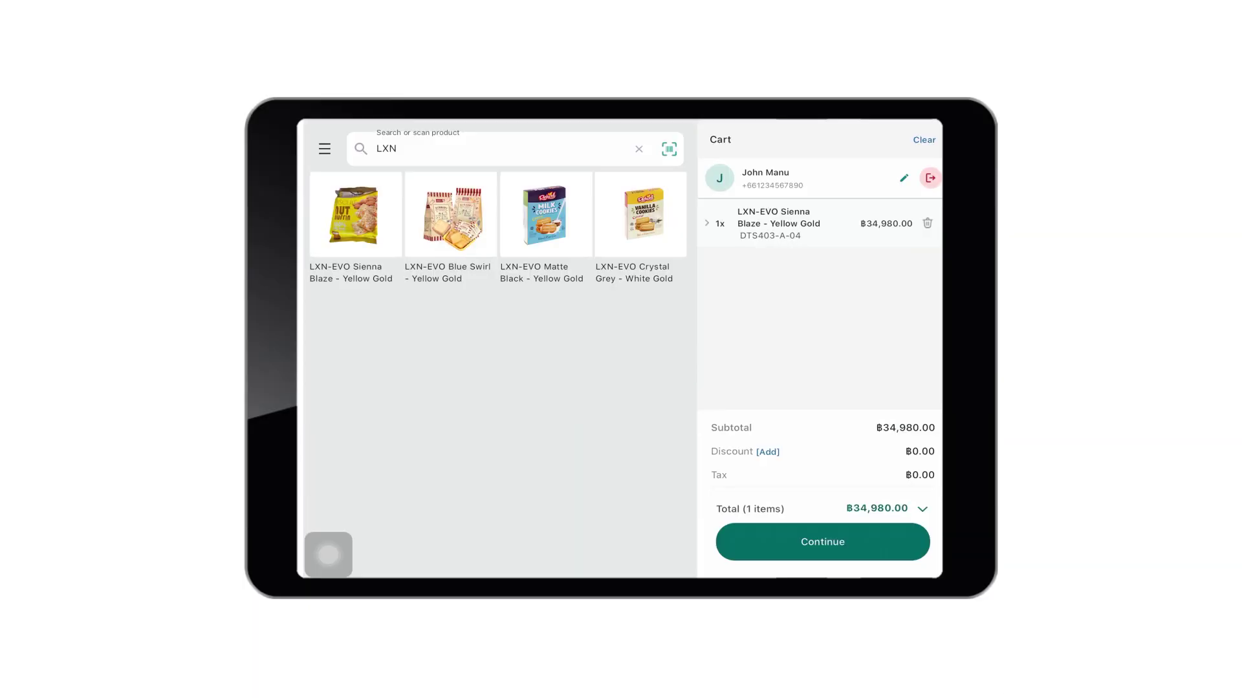
click(815, 542)
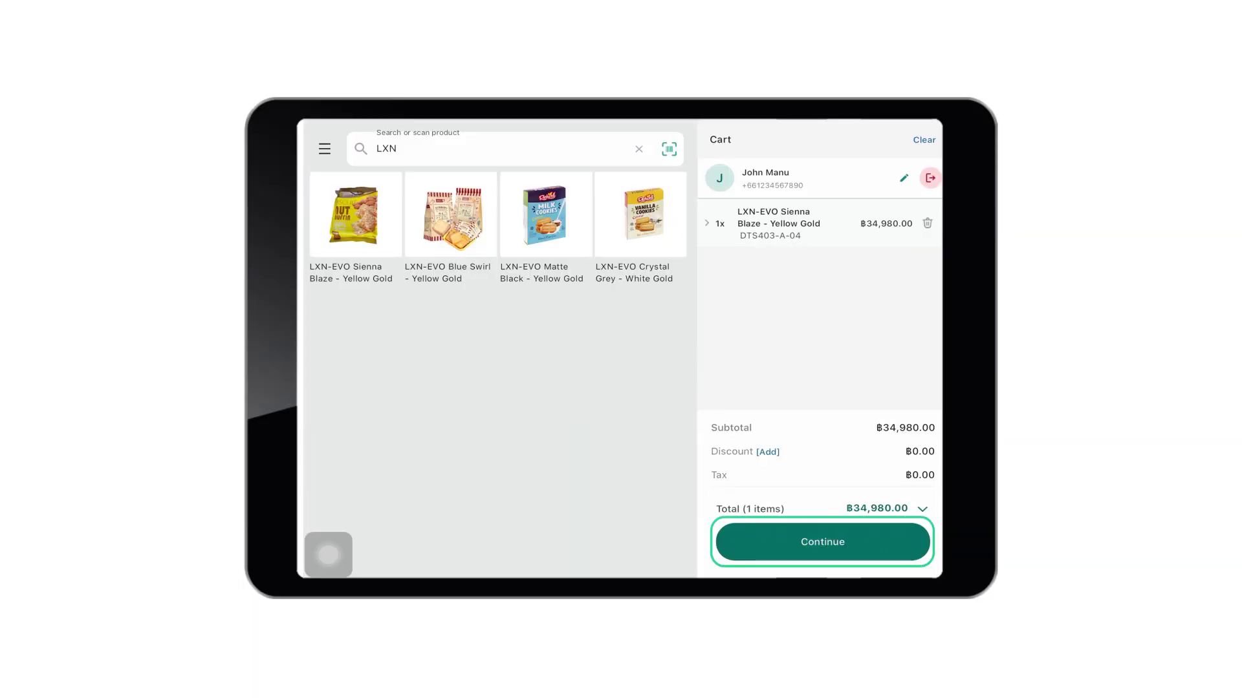